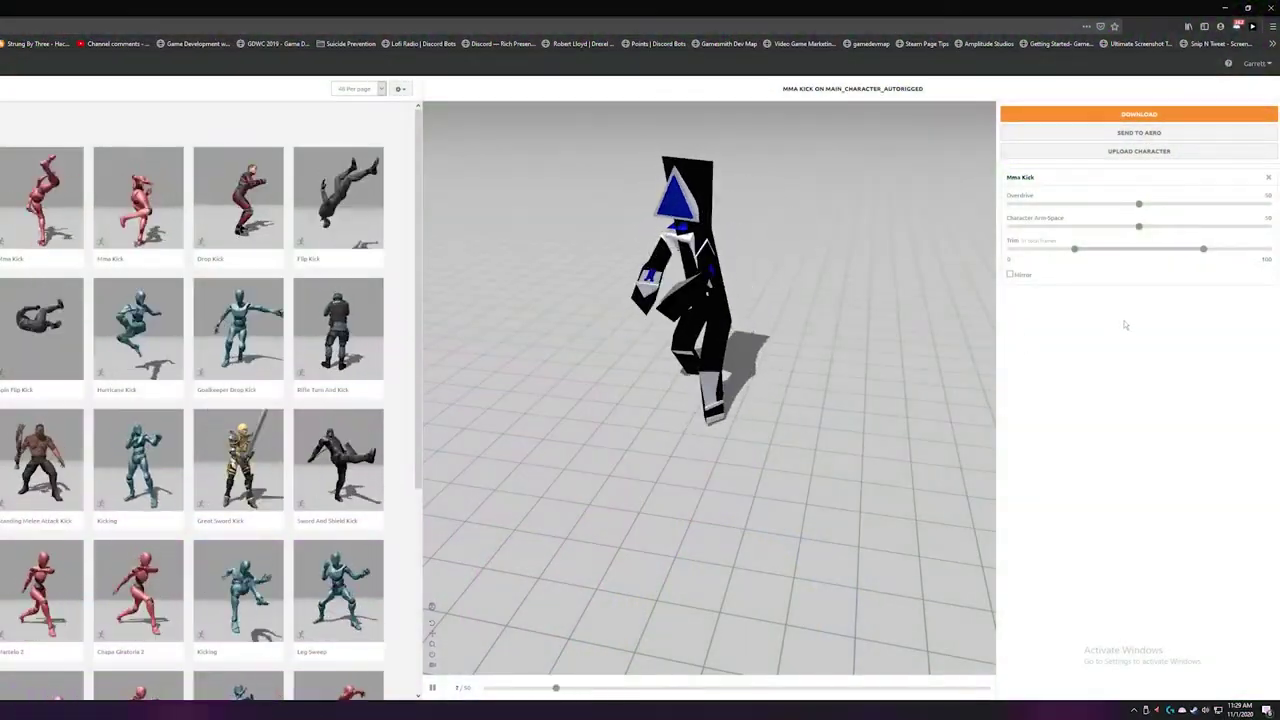
Lower the MMA Kick animation's Overdrive speed below 50, then fine-tune it.
left_click_drag(1138, 204, 1267, 204)
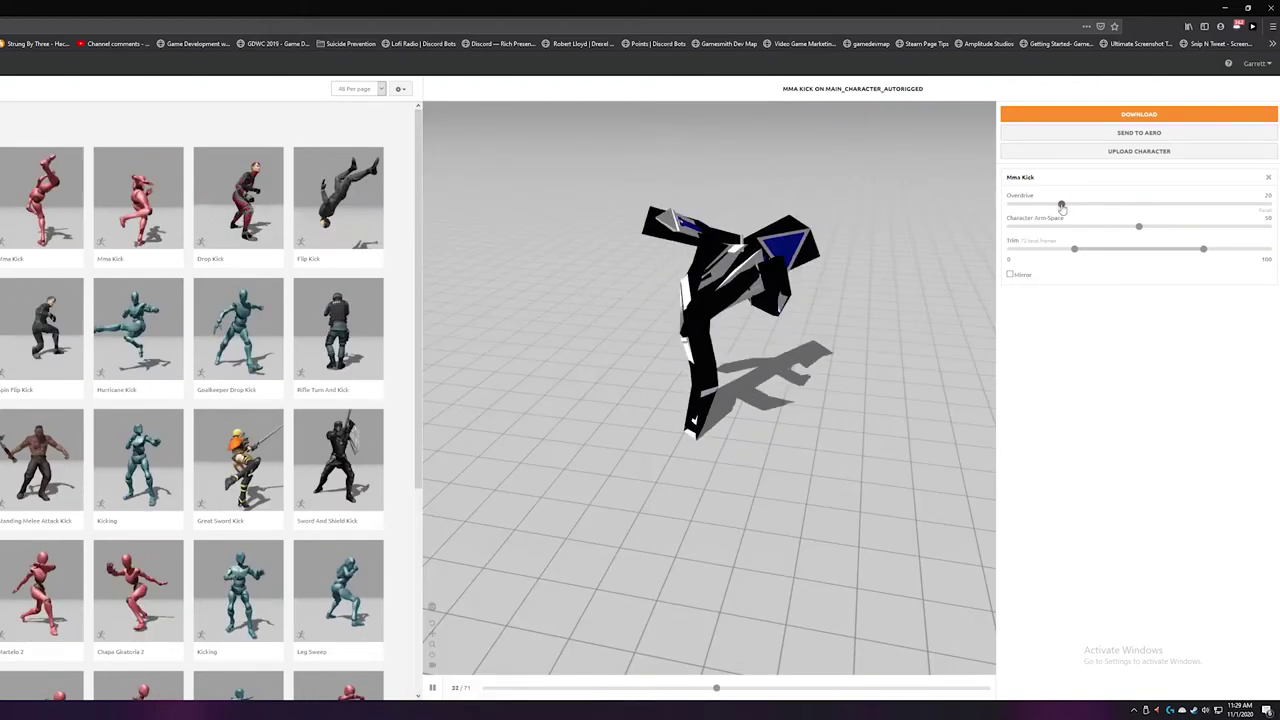
left_click_drag(1062, 207, 1095, 207)
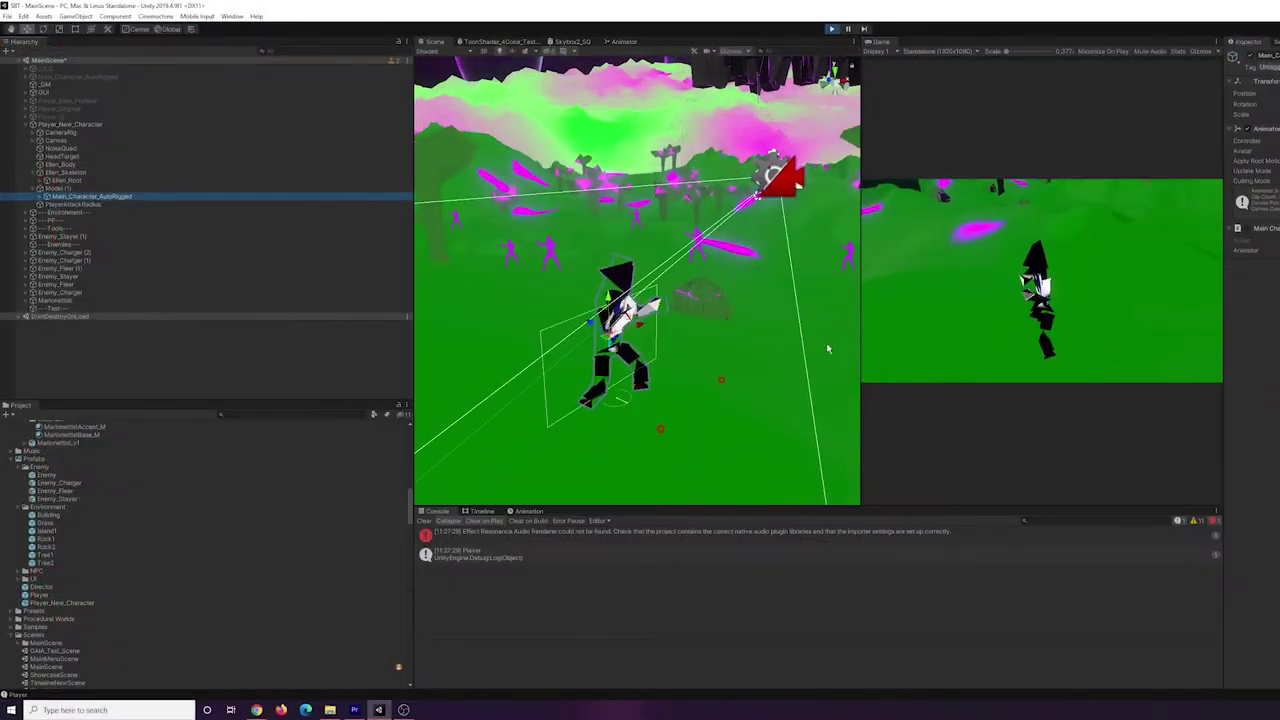
Pan around the playing character and show the Animator graph with the Idle/Walking blend tree.
middle_click_drag(737, 363, 741, 292)
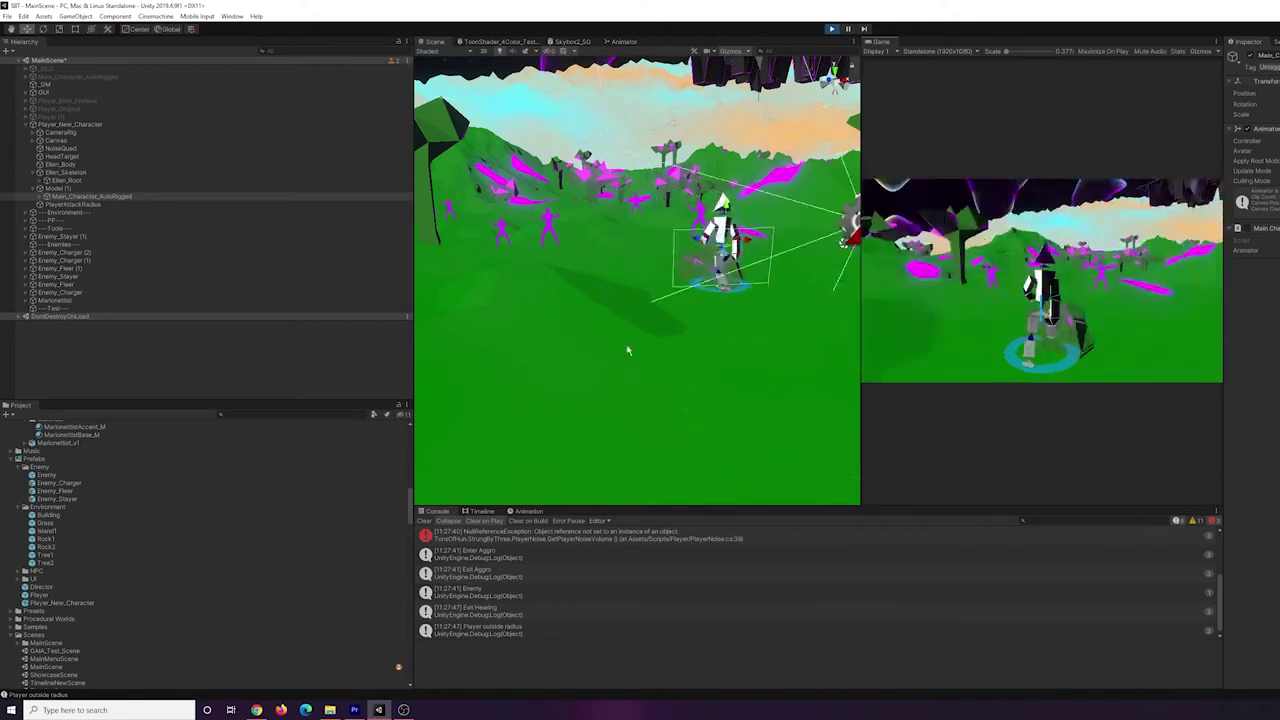
left_click(620, 42)
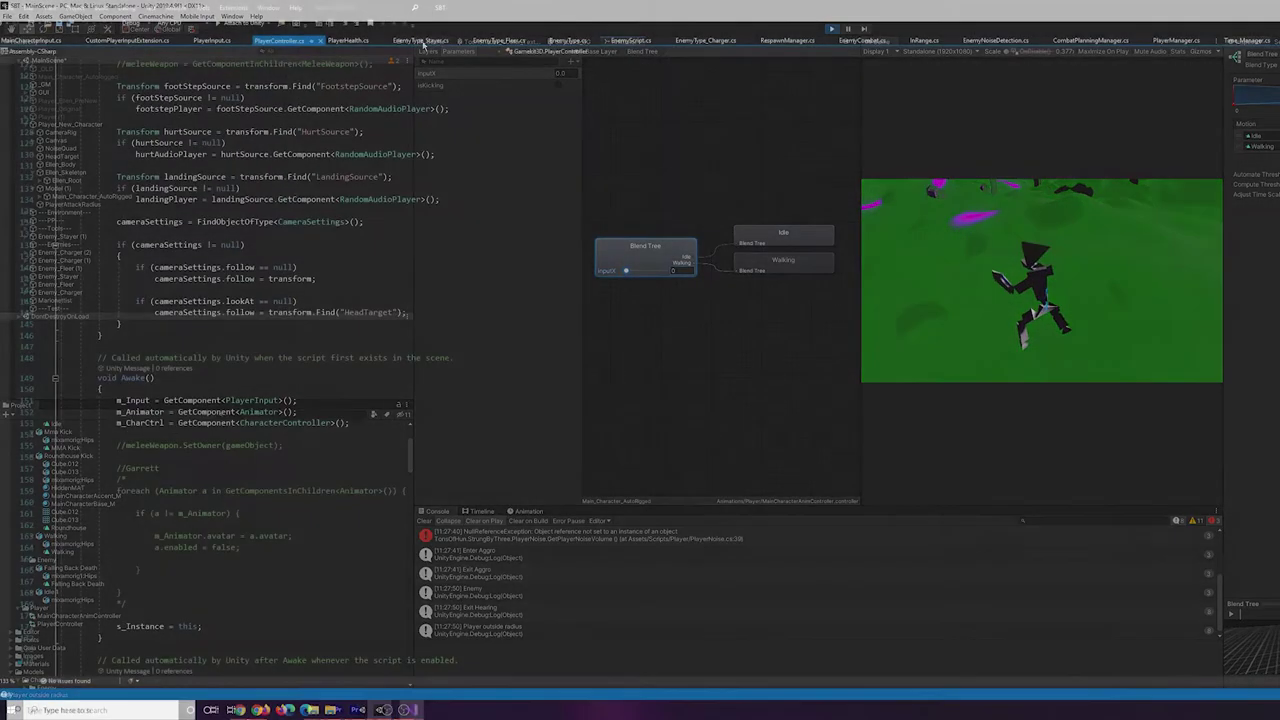
scroll(640, 360, "up", 10)
scroll(640, 360, "up", 10)
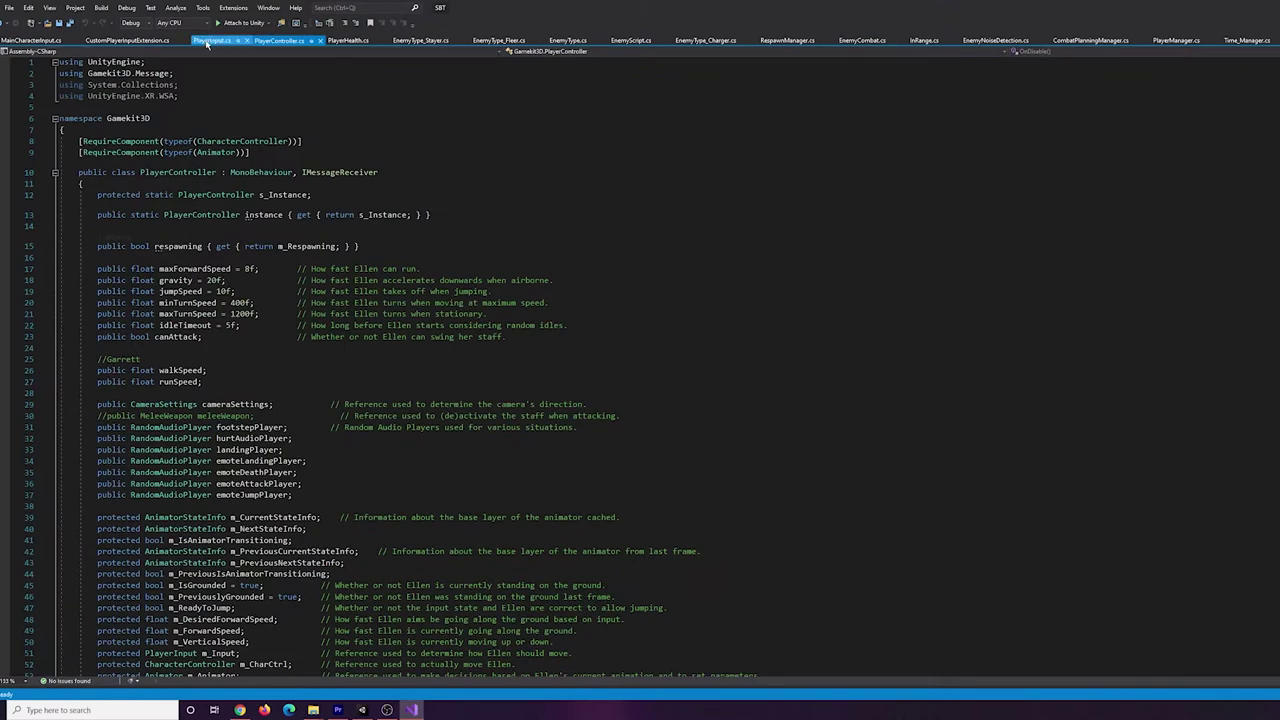
Review PlayerInput, add blank lines above CustomPlayerInputExtension's serialized fields, and check MainCharacterInput.
left_click(208, 41)
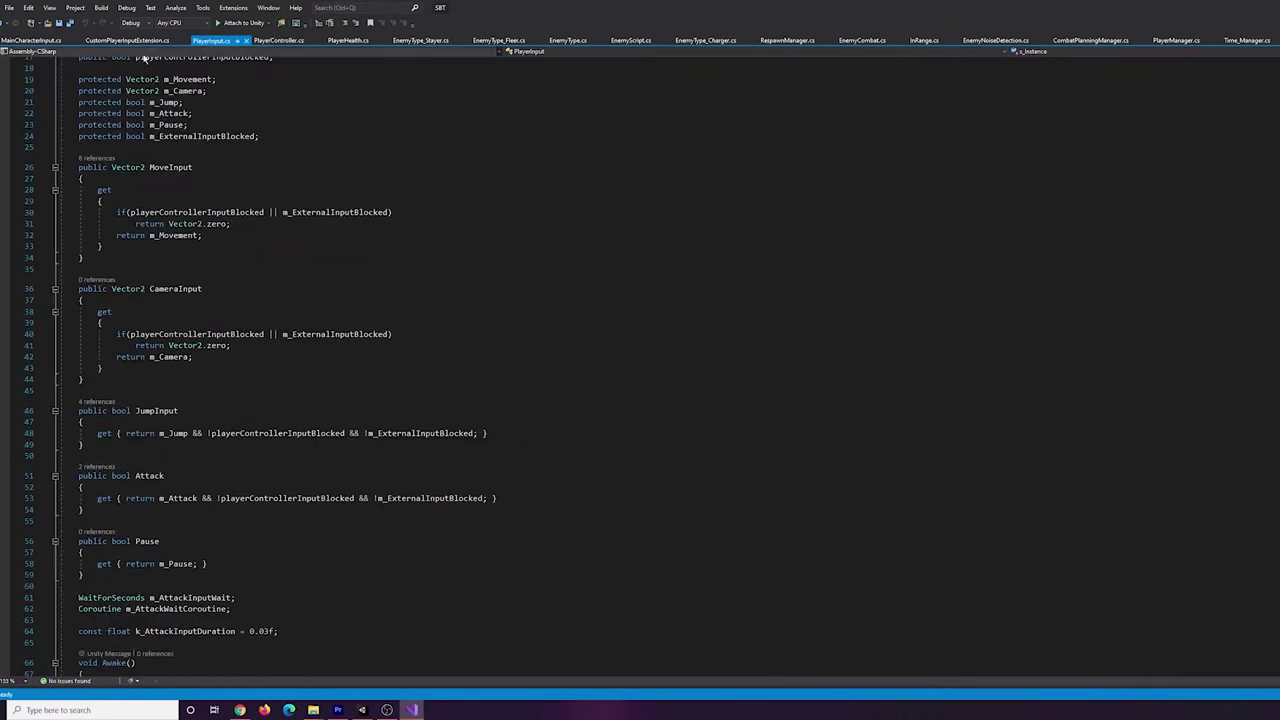
left_click(126, 41)
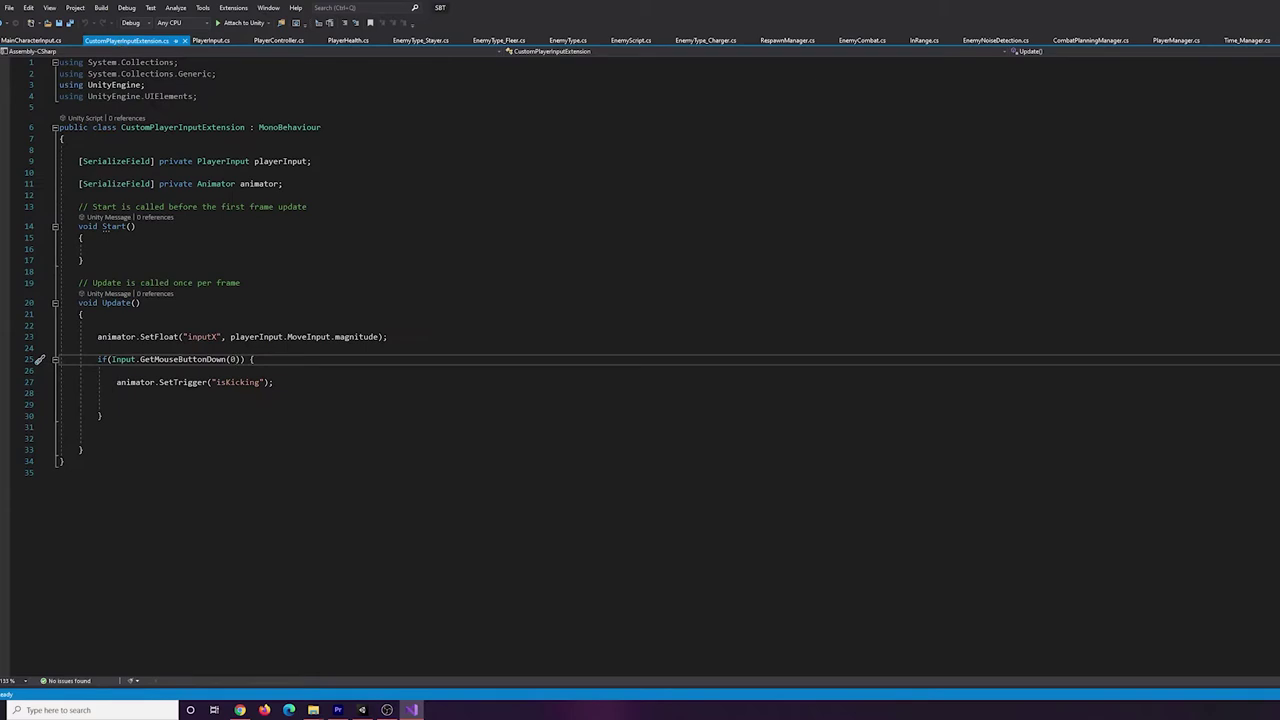
key("Return")
key("Return")
type("//Mine :)")
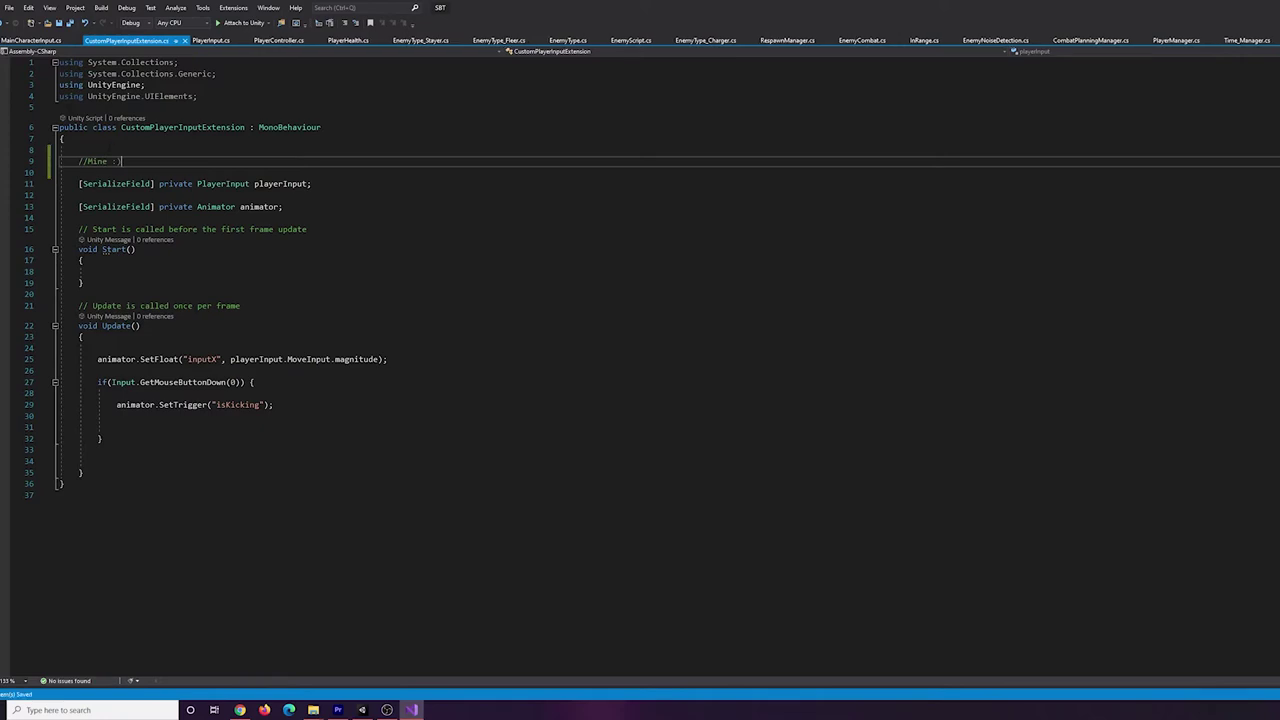
left_click(30, 41)
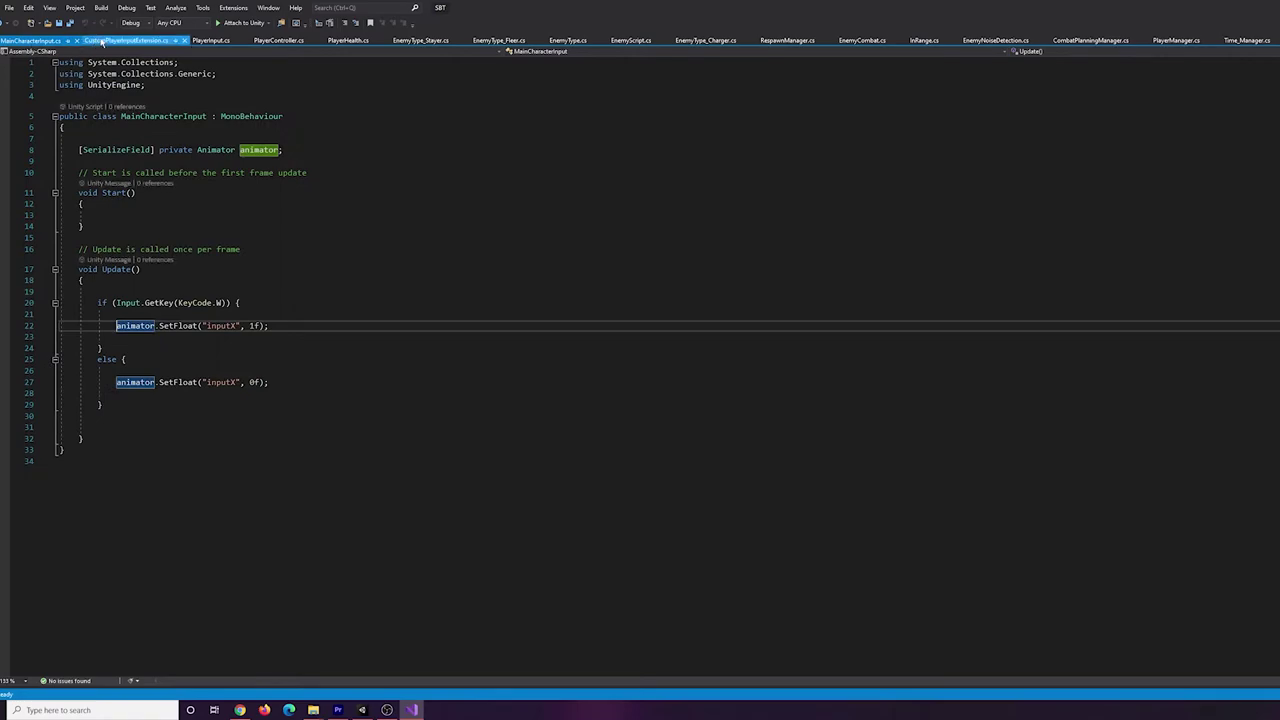
left_click(127, 41)
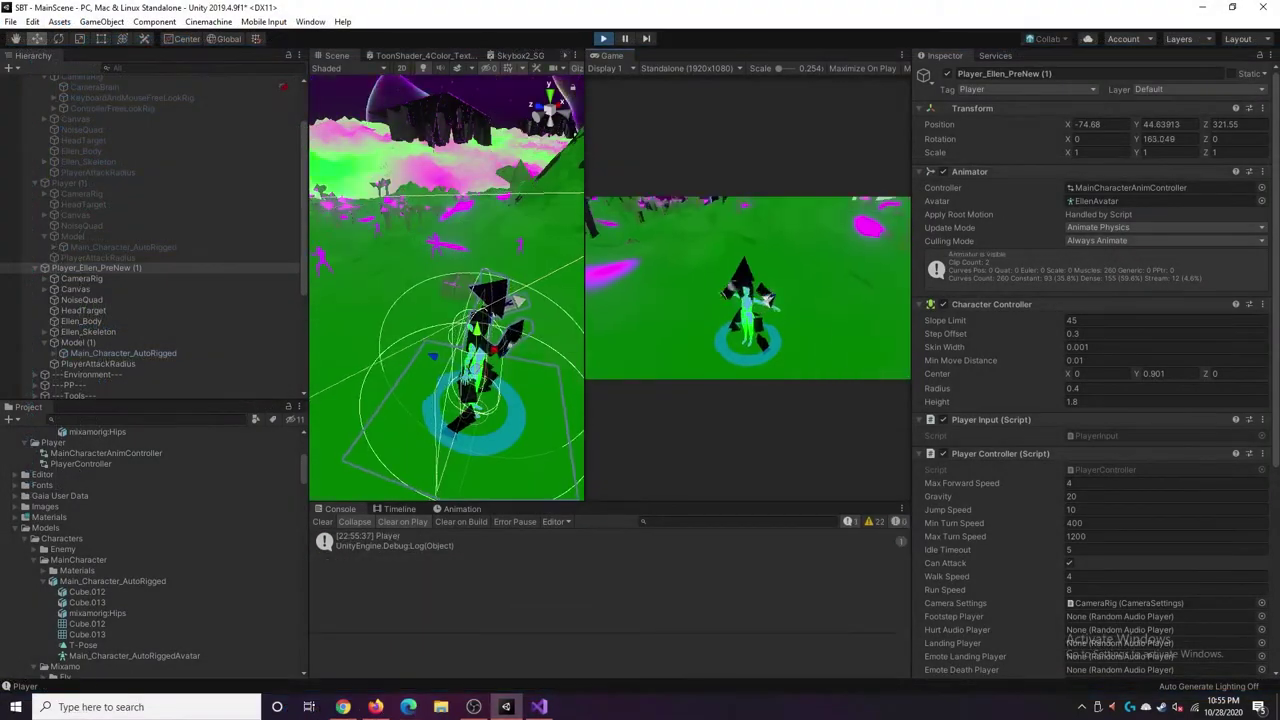
In Play mode, attach a new CustomPlayerInputExtension script to Player_Ellen_PreNew (1).
key("ctrl+p")
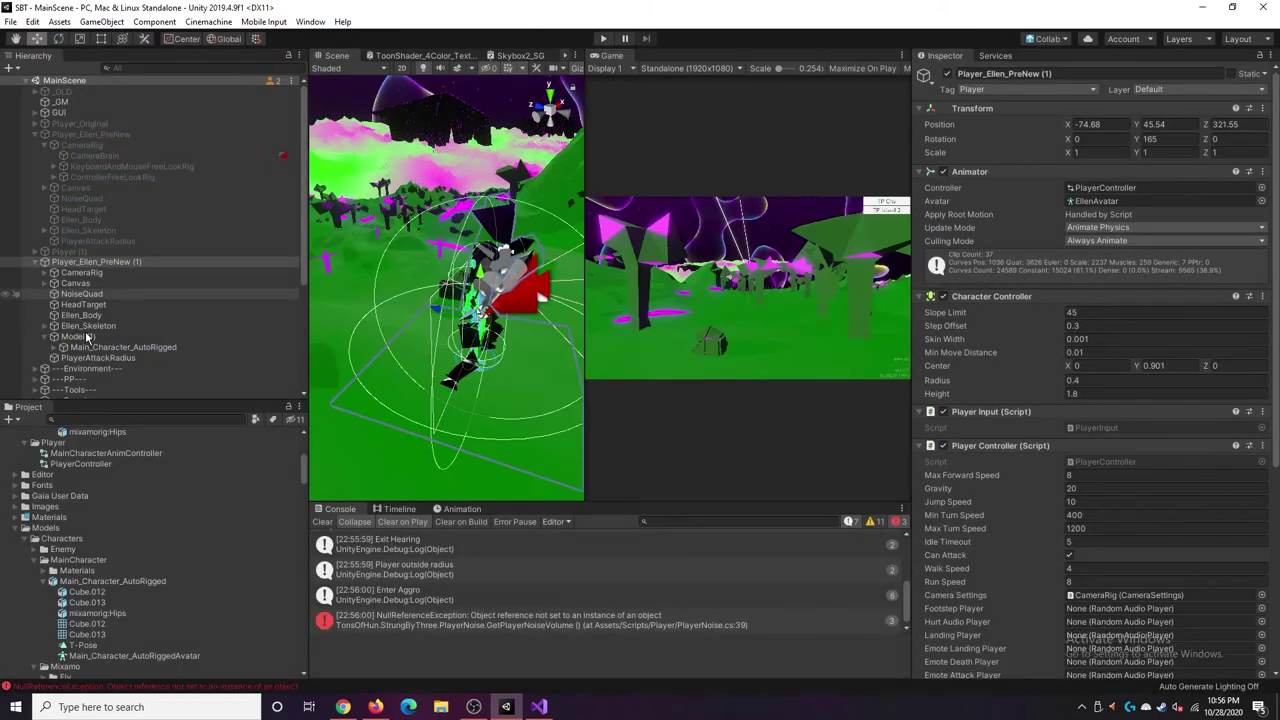
left_click(81, 315)
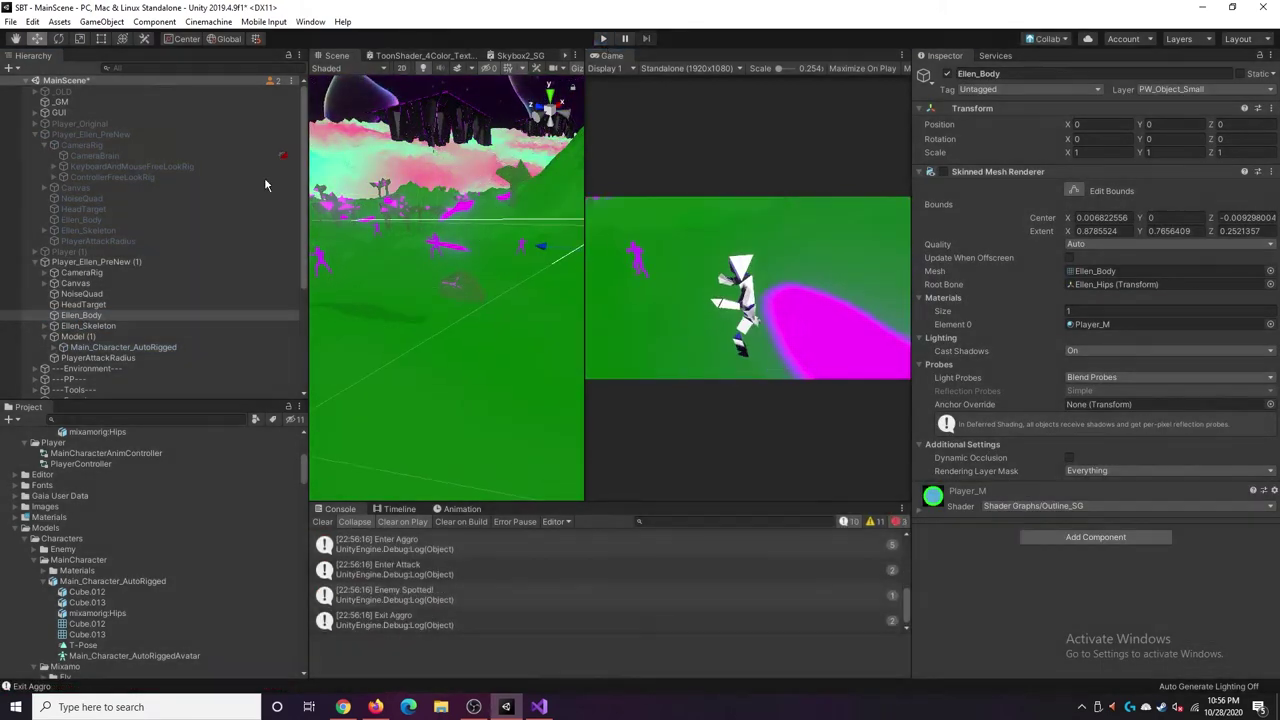
left_click(480, 267)
scroll(1037, 498, "down", 5)
left_click(1066, 664)
type("CustomPlayerInputExtension")
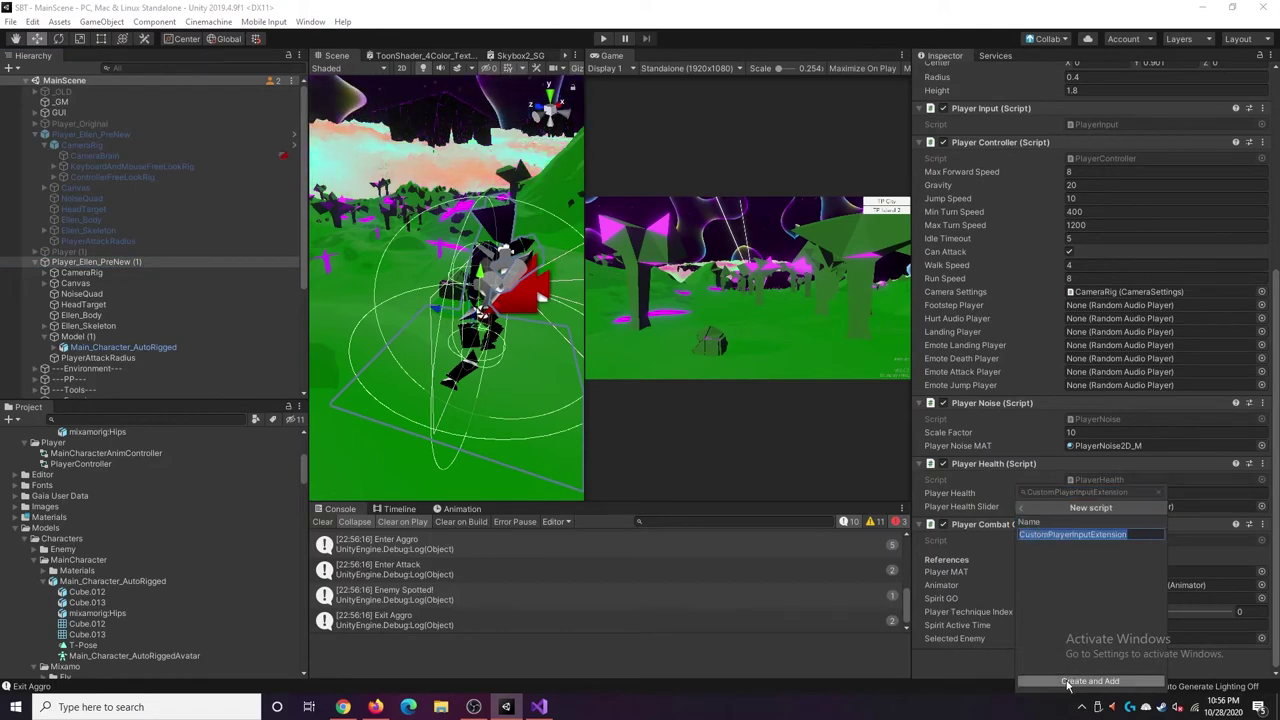
left_click(1068, 682)
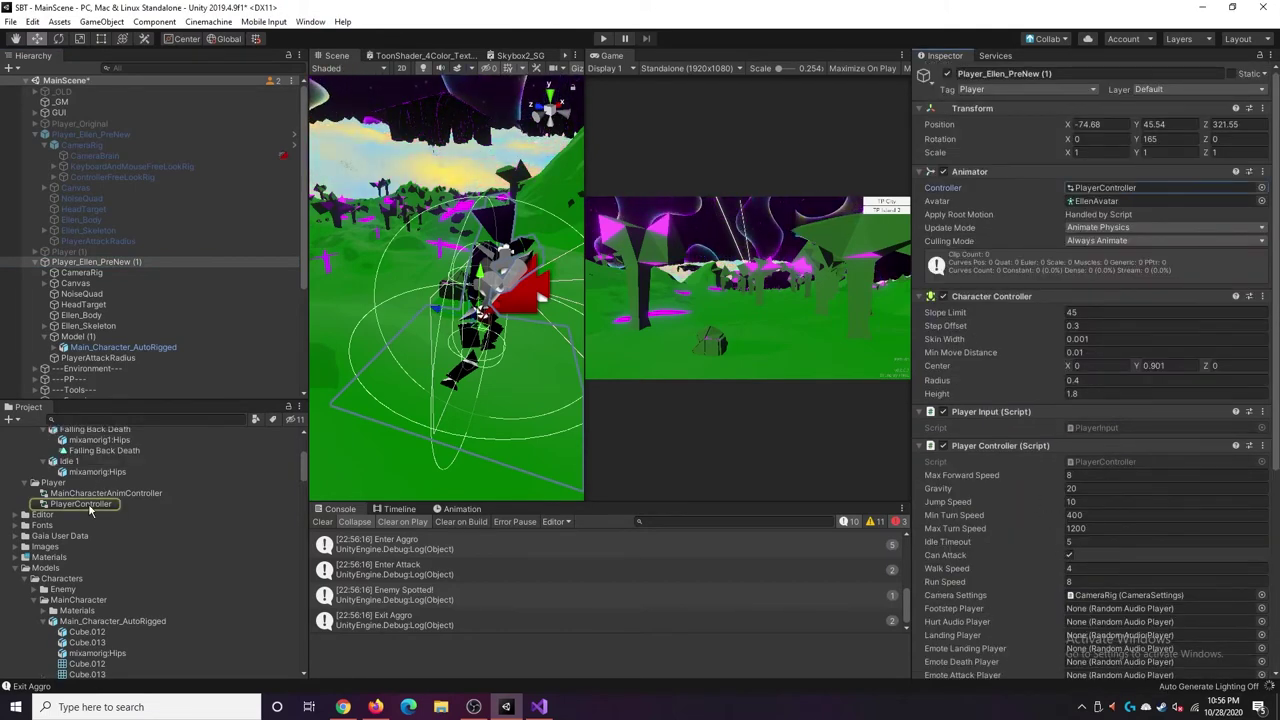
Open the new script and make room for a field inside its class body.
double_click(88, 503)
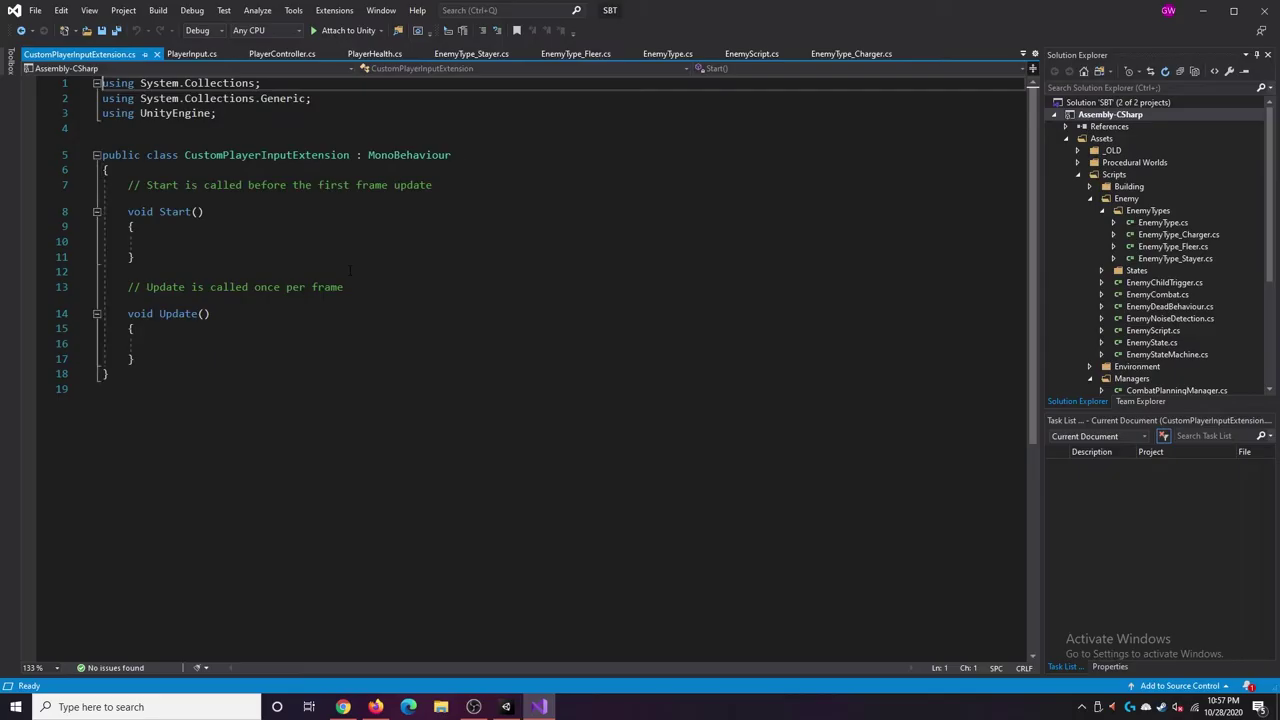
left_click(199, 174)
key("Return")
key("Return")
key("Return")
key("Up")
type("[]")
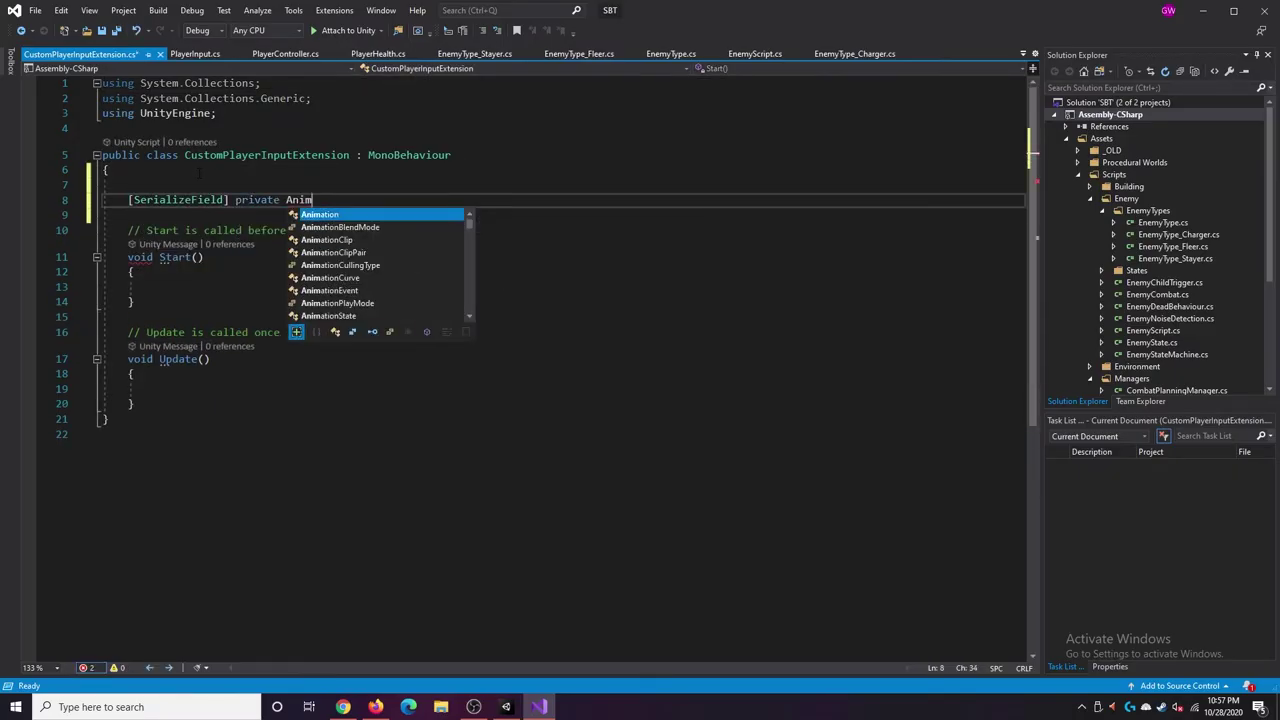
Check the PlayerController and PlayerInput scripts, searching PlayerInput's members with Ctrl+F.
left_click(277, 55)
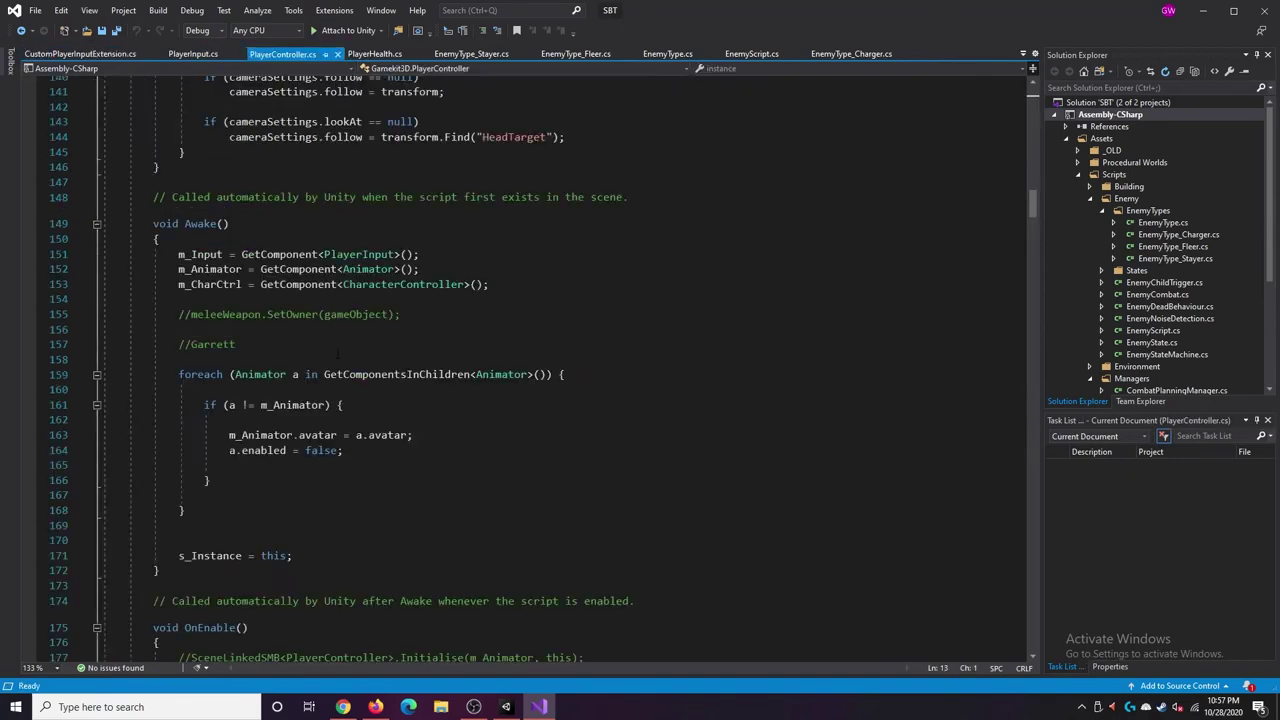
scroll(428, 398, "down", 5)
left_click(191, 54)
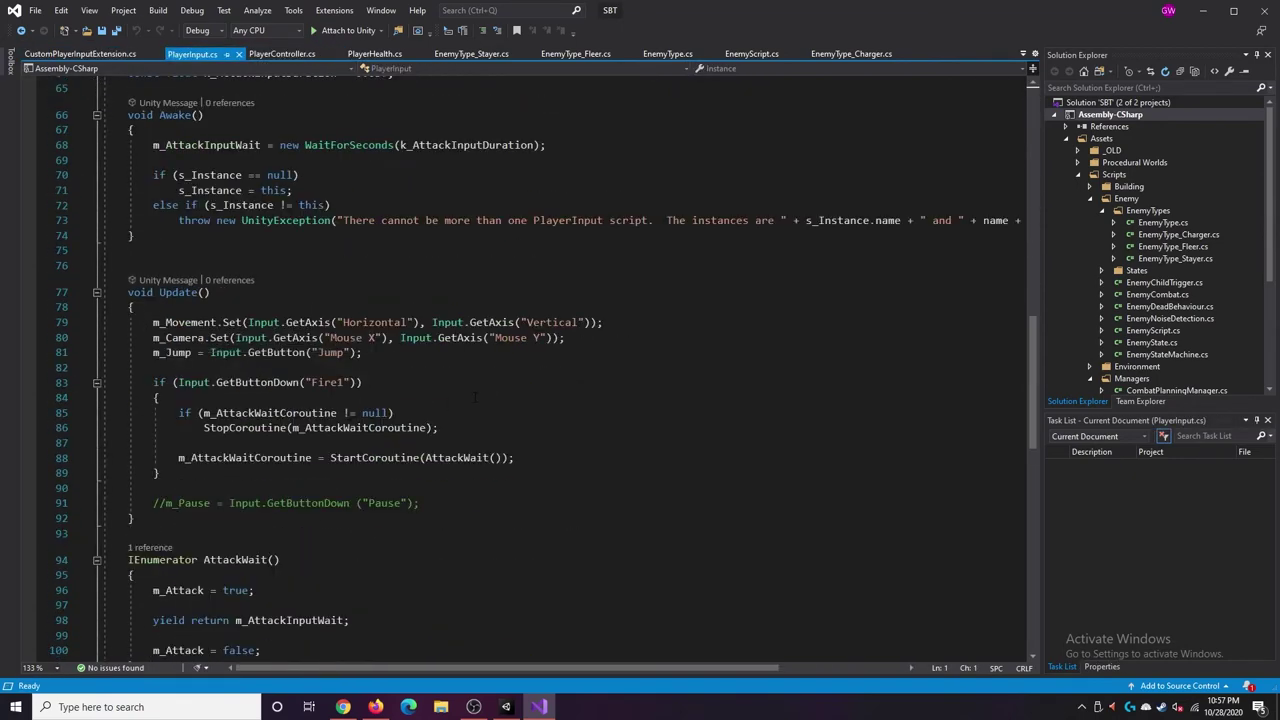
key("ctrl+Tab")
key("ctrl+Tab")
key("ctrl+f")
type("m_NM")
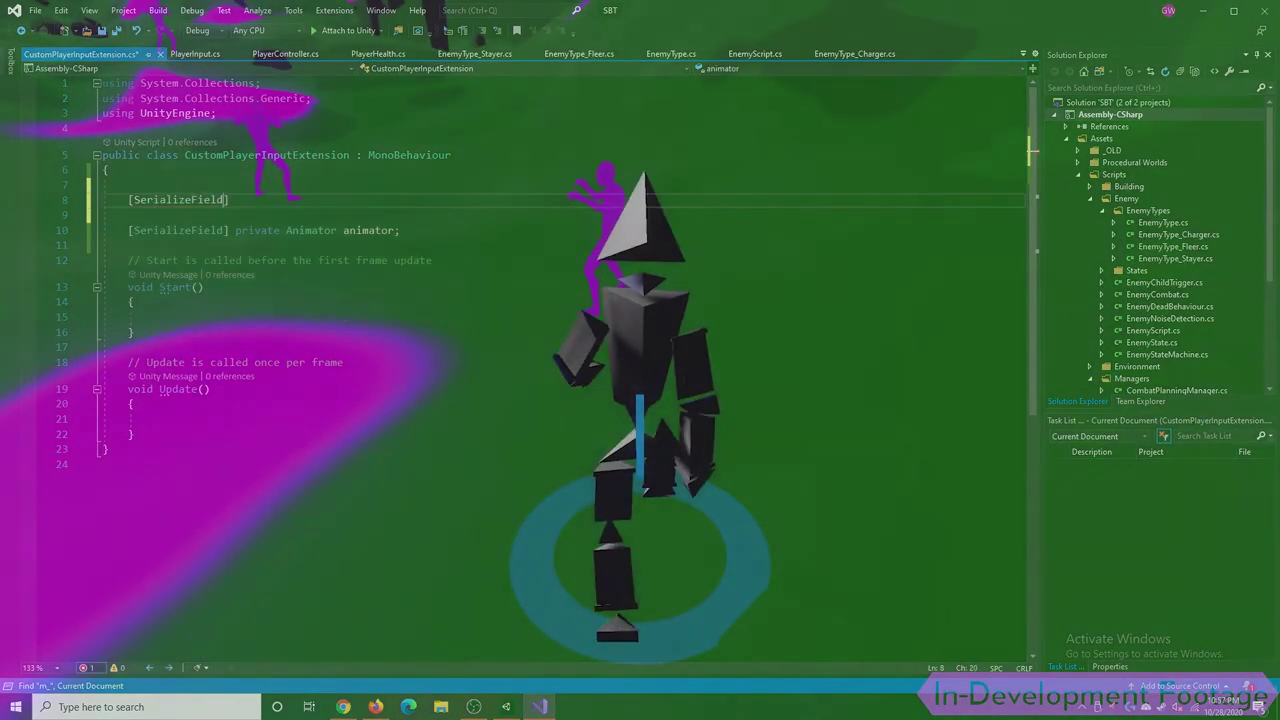